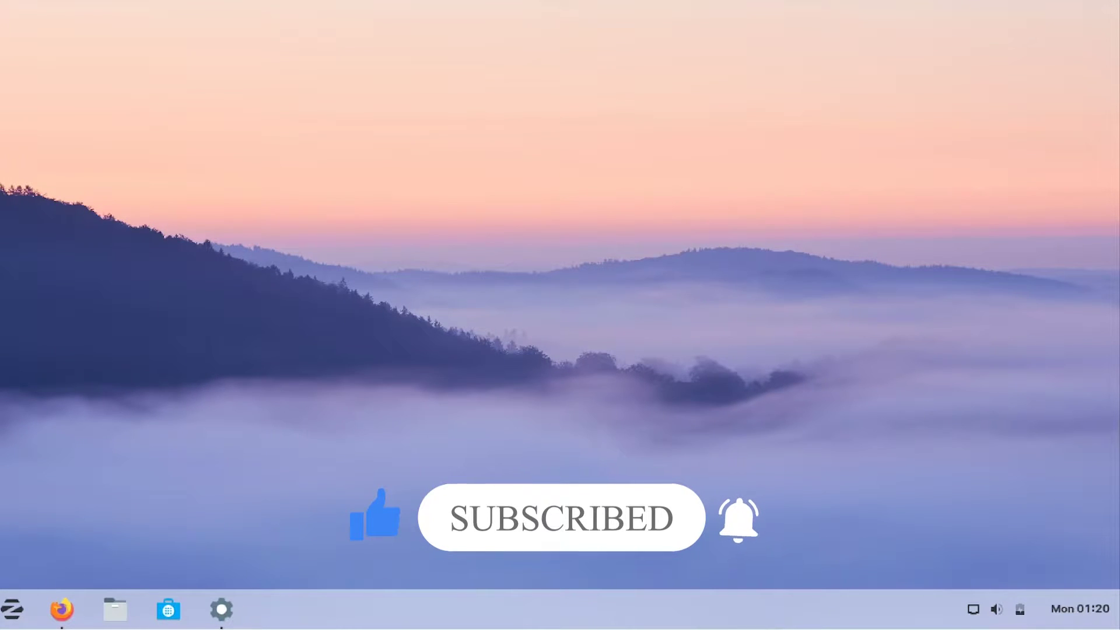
Close System Settings and show the OBS wiki's Ubuntu Installation section in Firefox.
key("super")
left_click(141, 413)
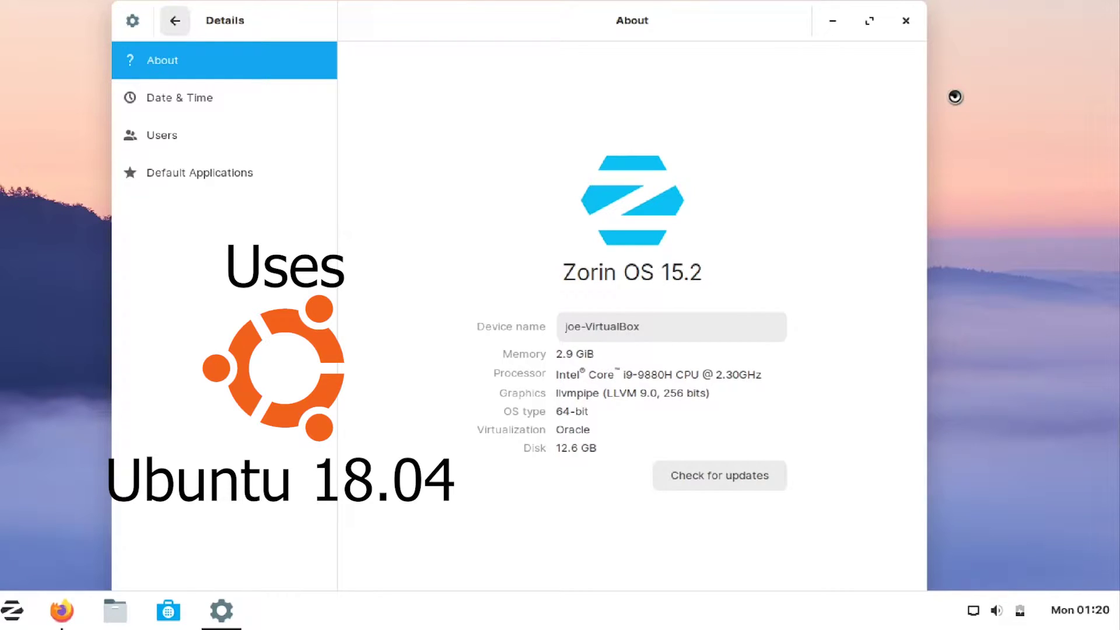
left_click(906, 20)
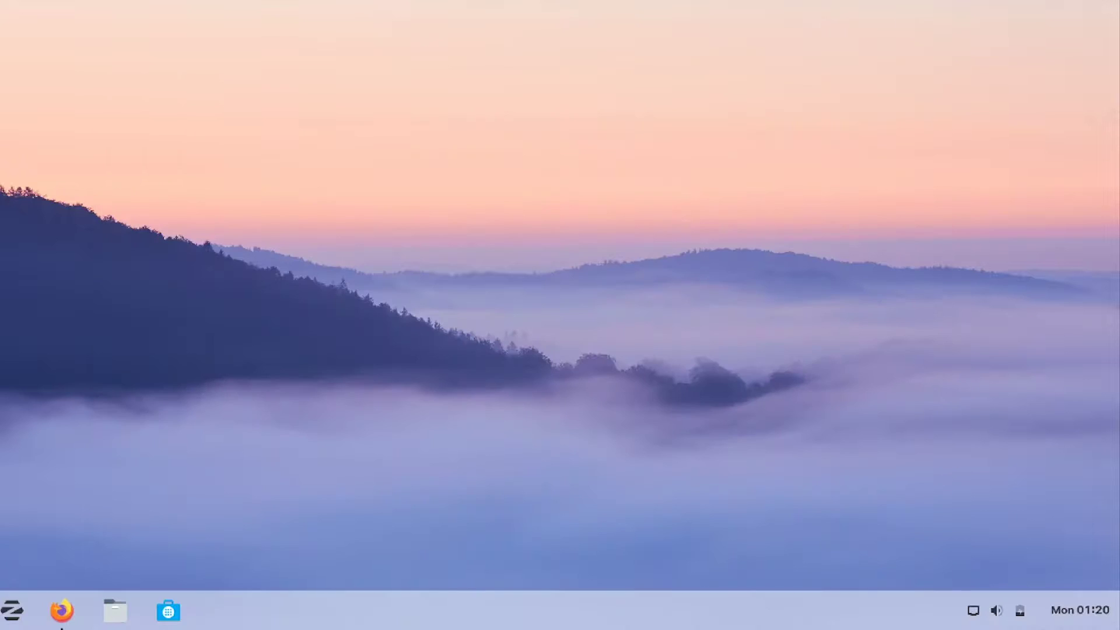
left_click(62, 611)
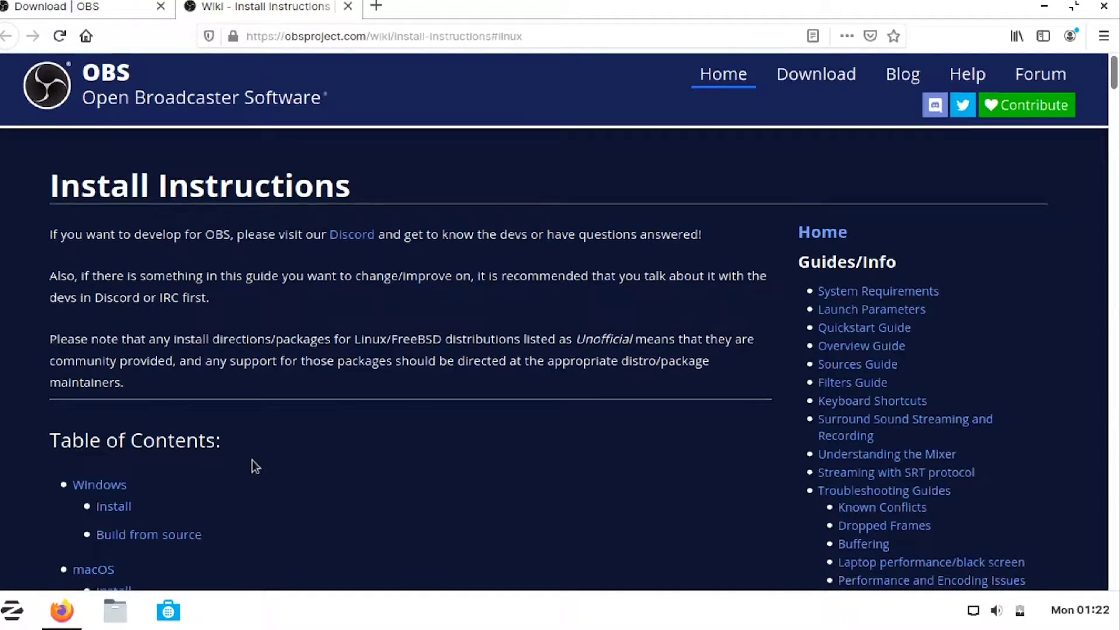
scroll(252, 460, "down", 3)
scroll(252, 460, "down", 2)
scroll(252, 459, "down", 1)
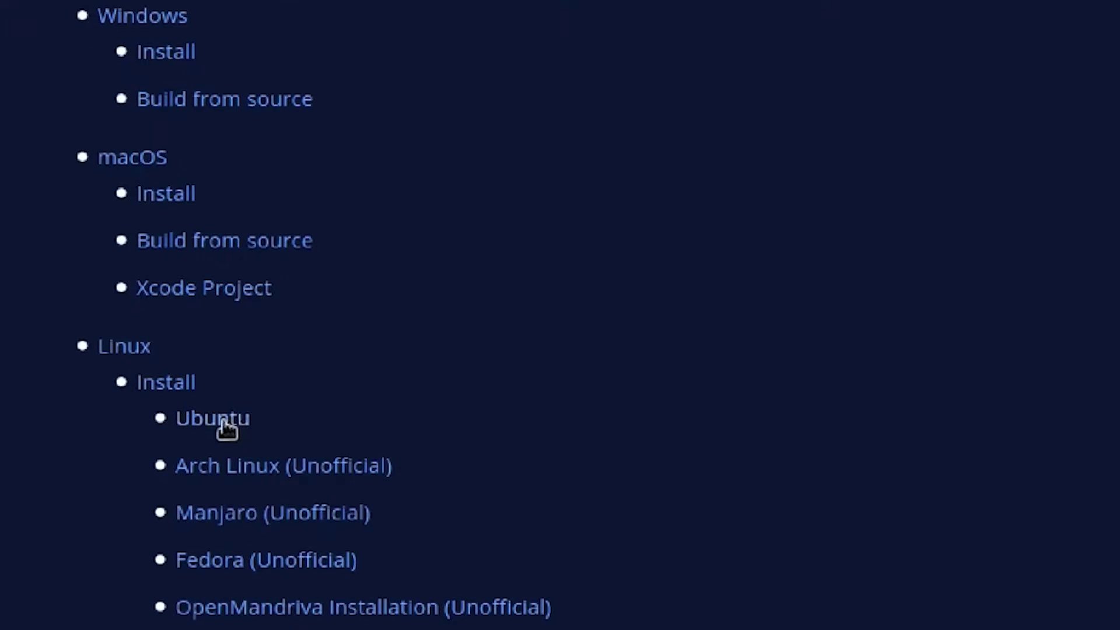
left_click(213, 419)
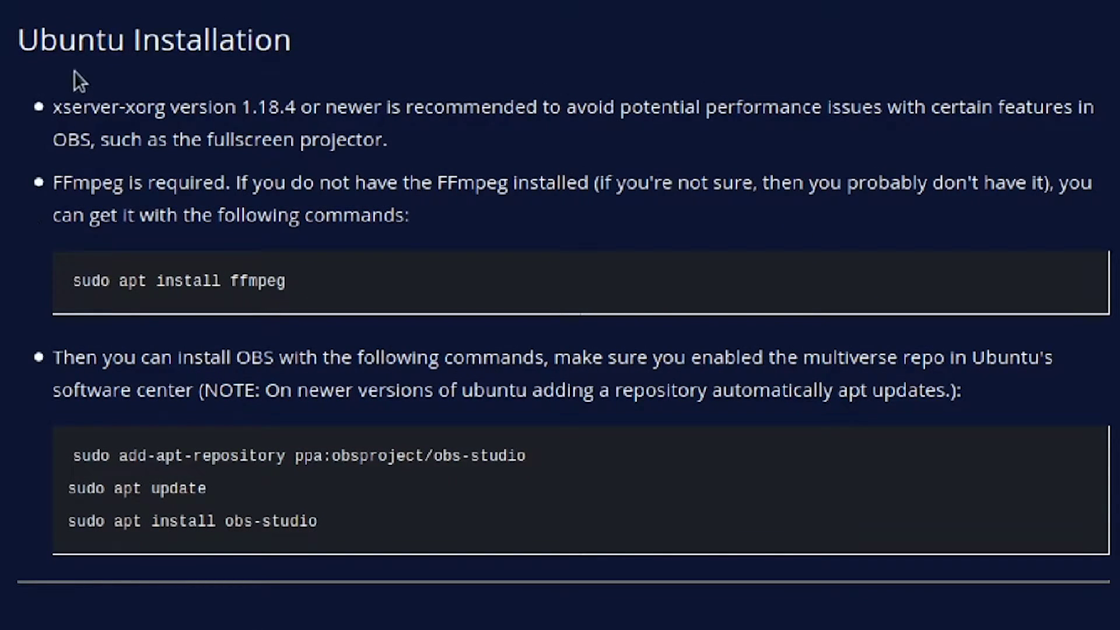
Install FFmpeg in the terminal with the copied apt command and the admin password.
left_click_drag(53, 107, 247, 253)
left_click(250, 252)
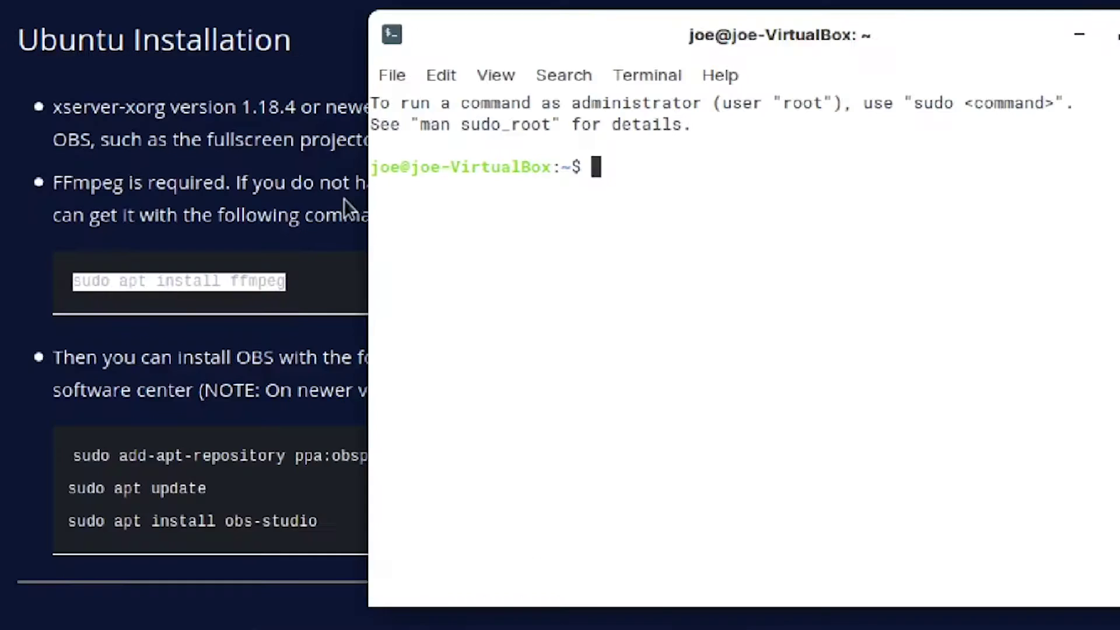
right_click(622, 171)
left_click(690, 262)
key("Return")
type("password")
key("Return")
key("Return")
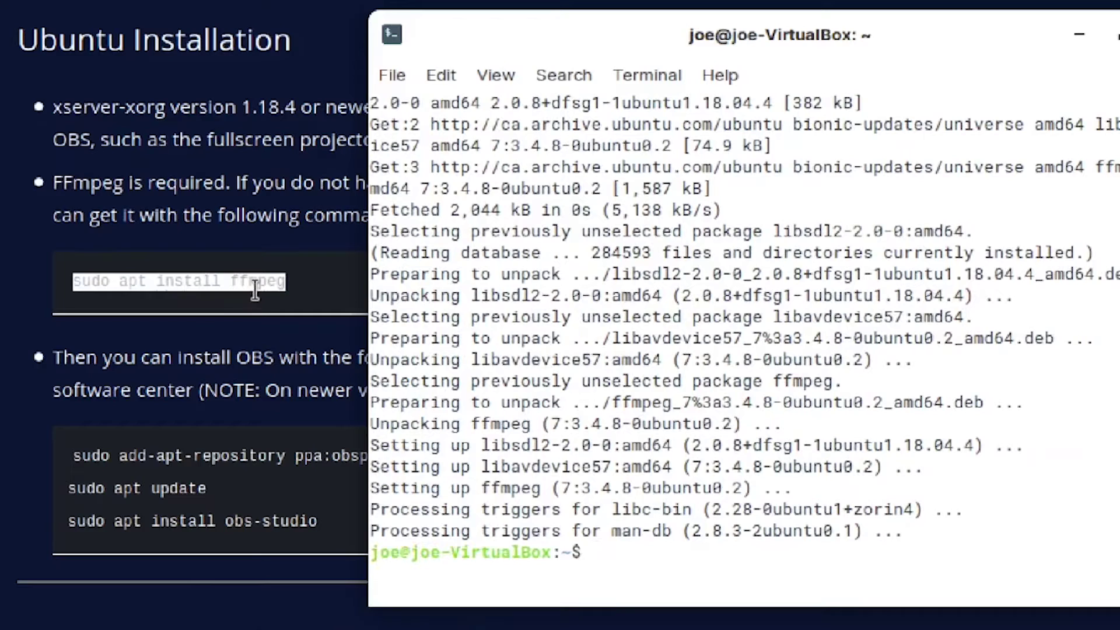
Add the OBS Studio PPA with the copied add-apt-repository command.
left_click(203, 383)
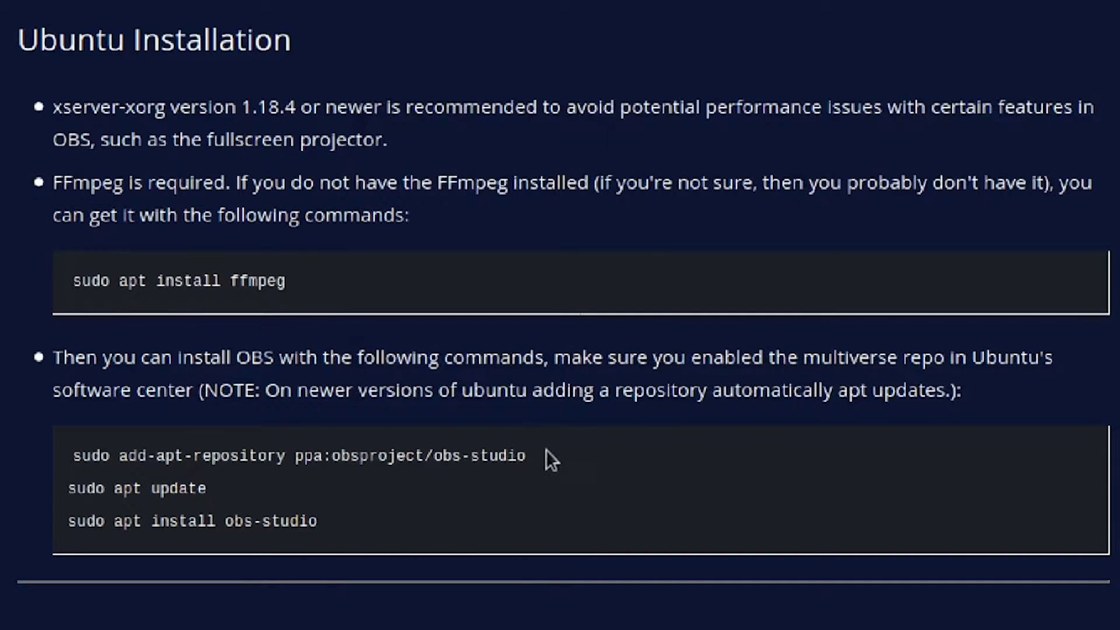
left_click_drag(544, 451, 41, 460)
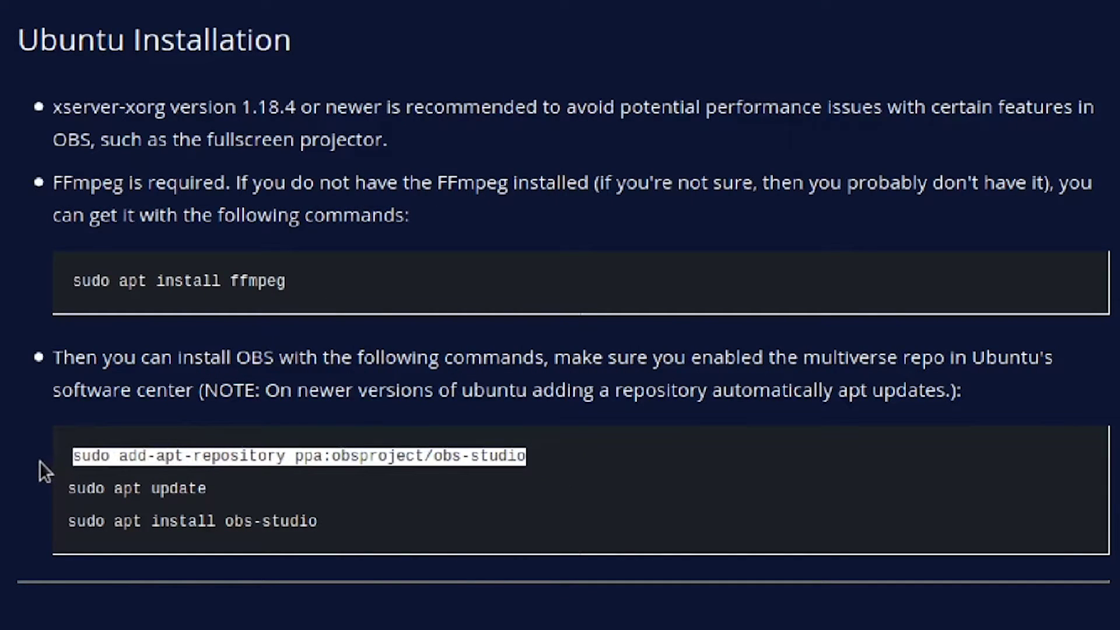
key("ctrl+c")
key("alt+Tab")
key("ctrl+shift+v")
key("Return")
key("Return")
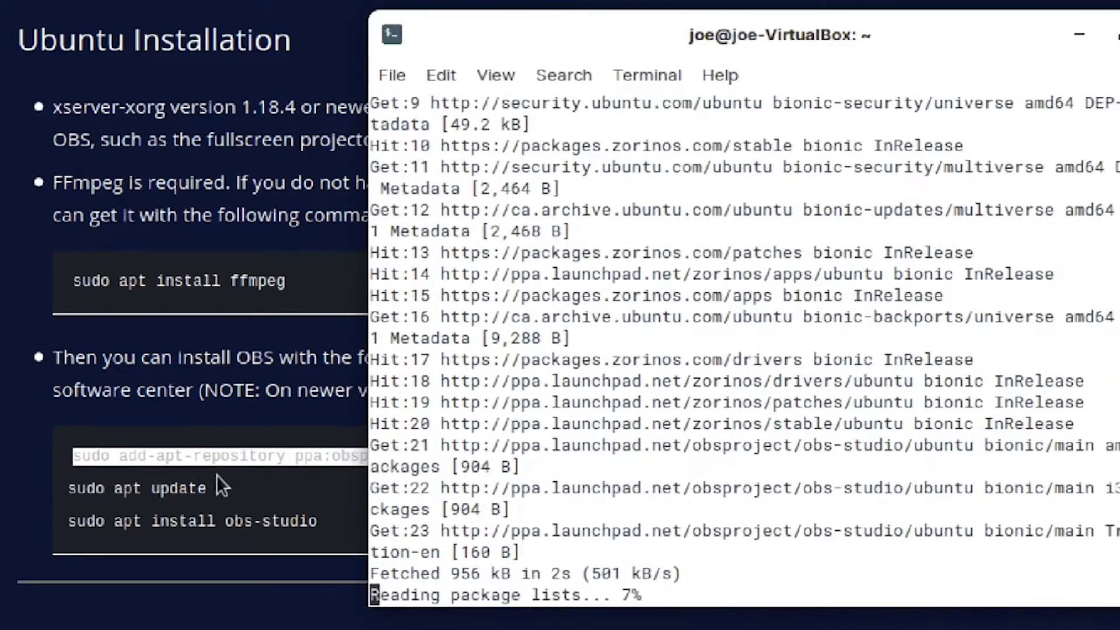
Refresh the package lists with the copied apt update command.
key("alt+Tab")
double_click(137, 488)
key("ctrl+c")
key("alt+Tab")
key("ctrl+shift+v")
key("Return")
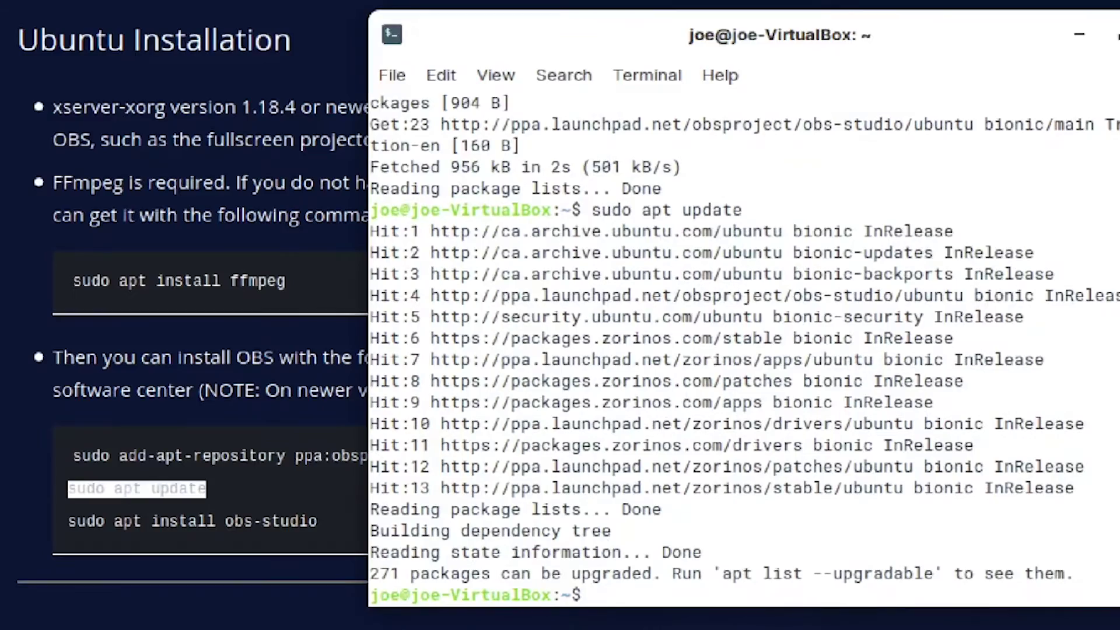
Install obs-studio with the copied apt install command.
key("alt+Tab")
left_click_drag(317, 521, 43, 524)
key("ctrl+c")
key("alt+Tab")
key("Return")
key("Return")
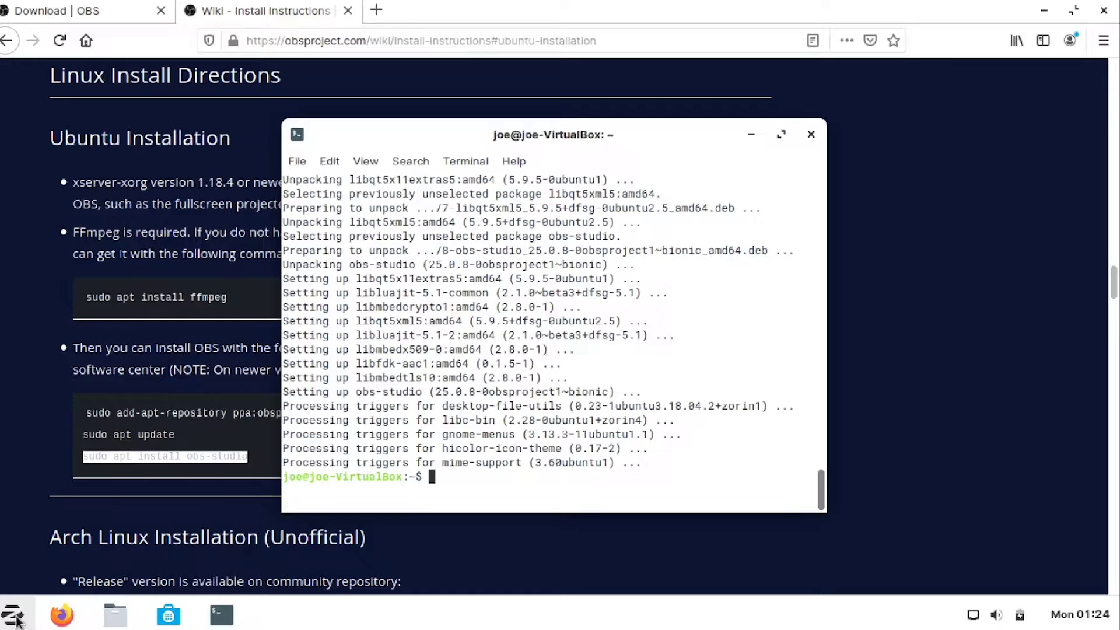
Launch OBS Studio by searching 'obs' in the Zorin app menu.
left_click(13, 616)
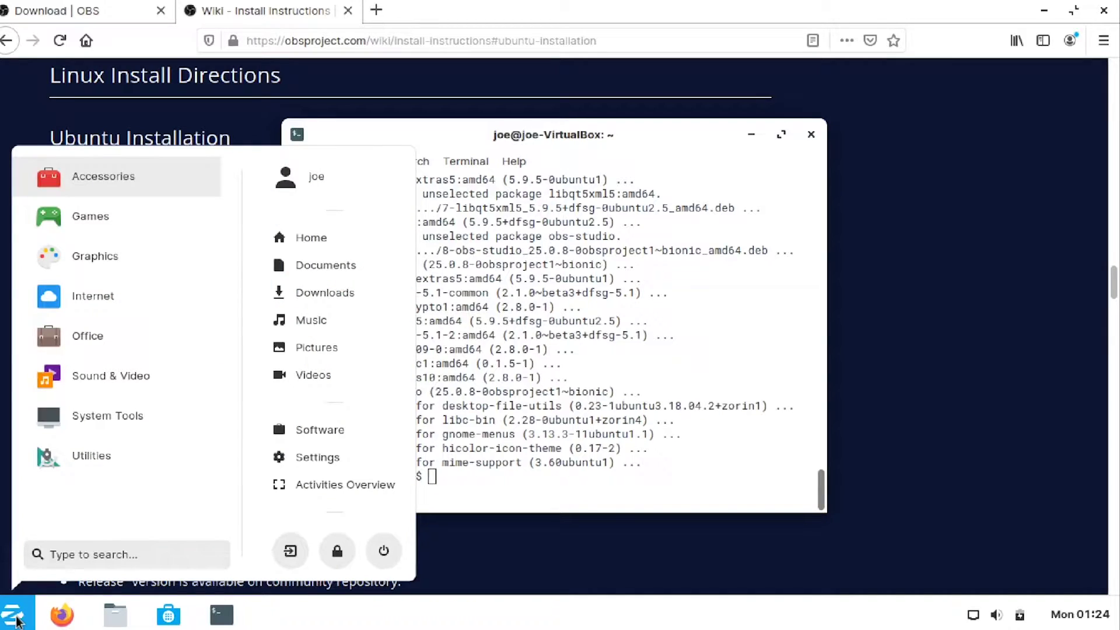
type("obs")
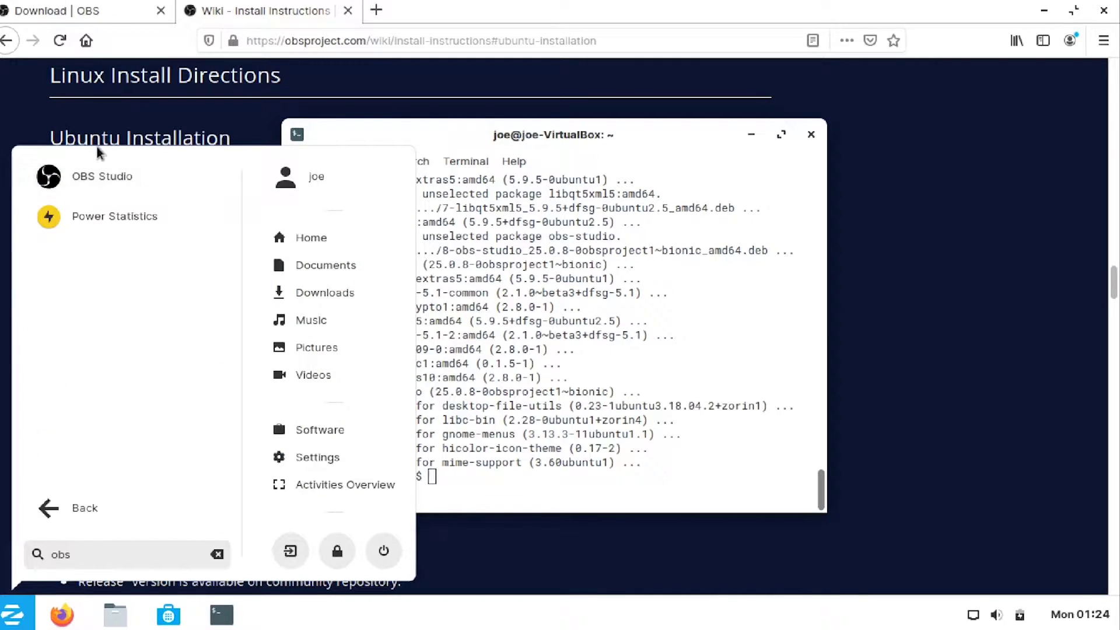
key("Return")
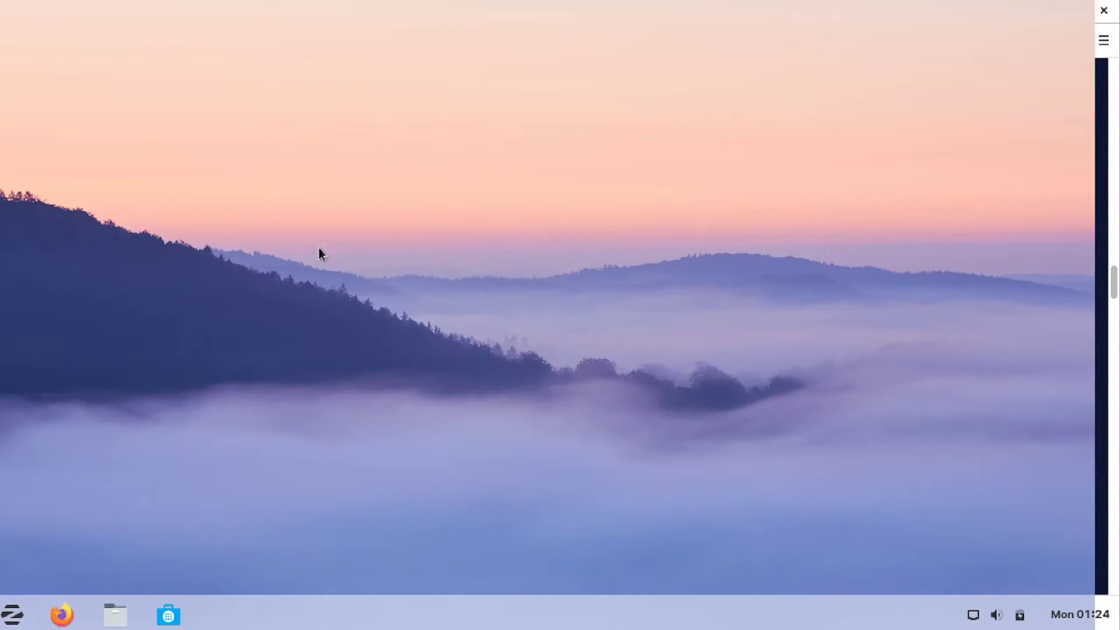
Save the StreamFX ubuntu-18.04 zip from the release page's Assets list.
left_click(61, 615)
scroll(491, 203, "down", 2)
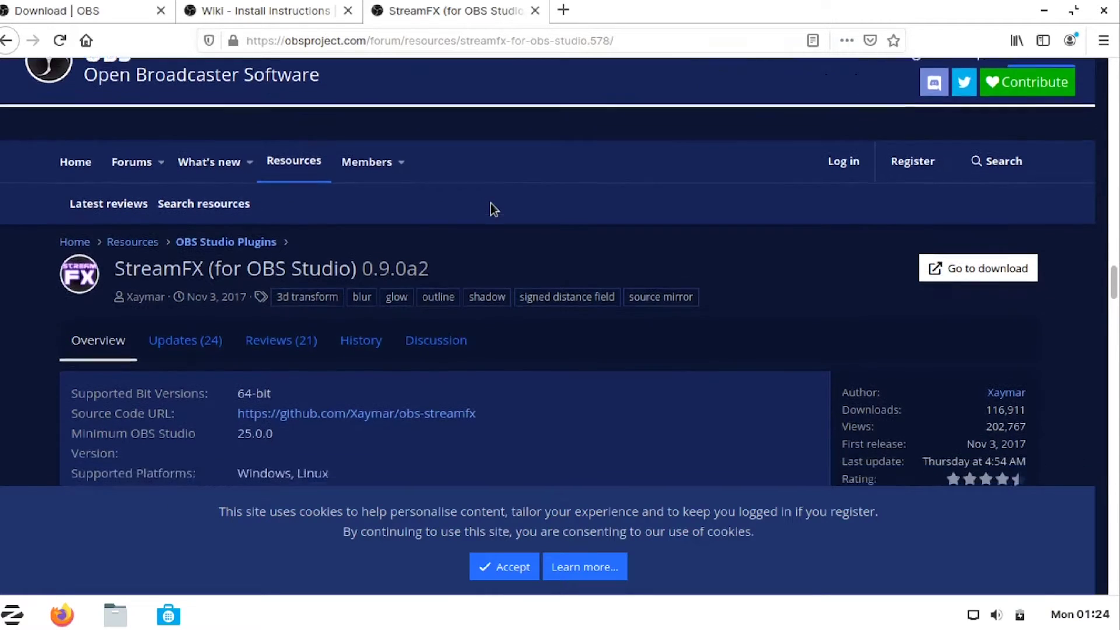
scroll(491, 203, "down", 3)
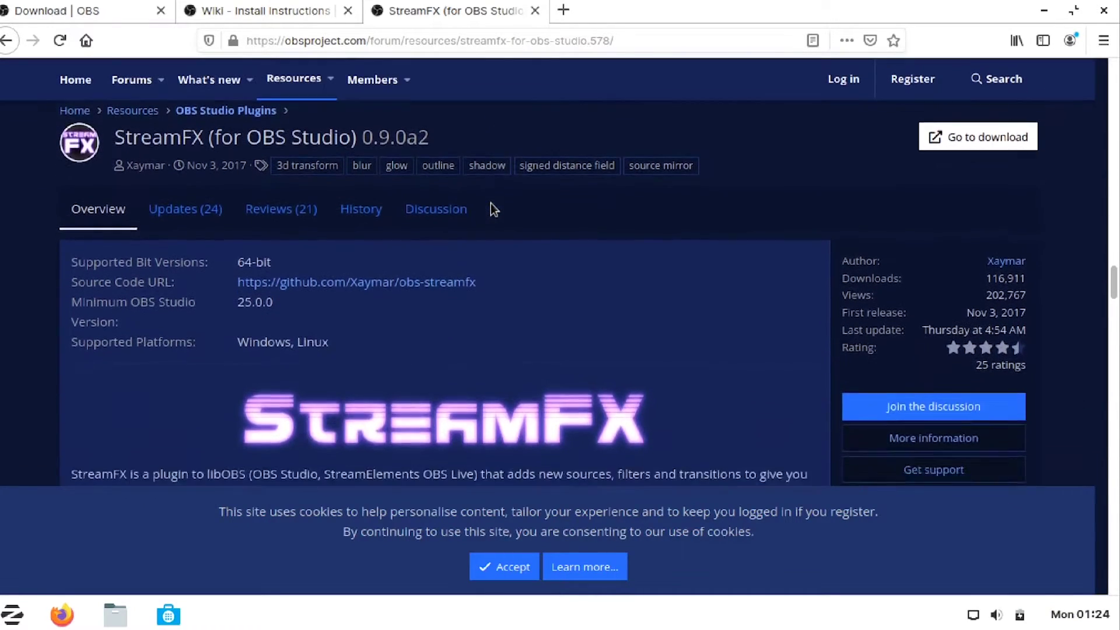
scroll(491, 202, "up", 1)
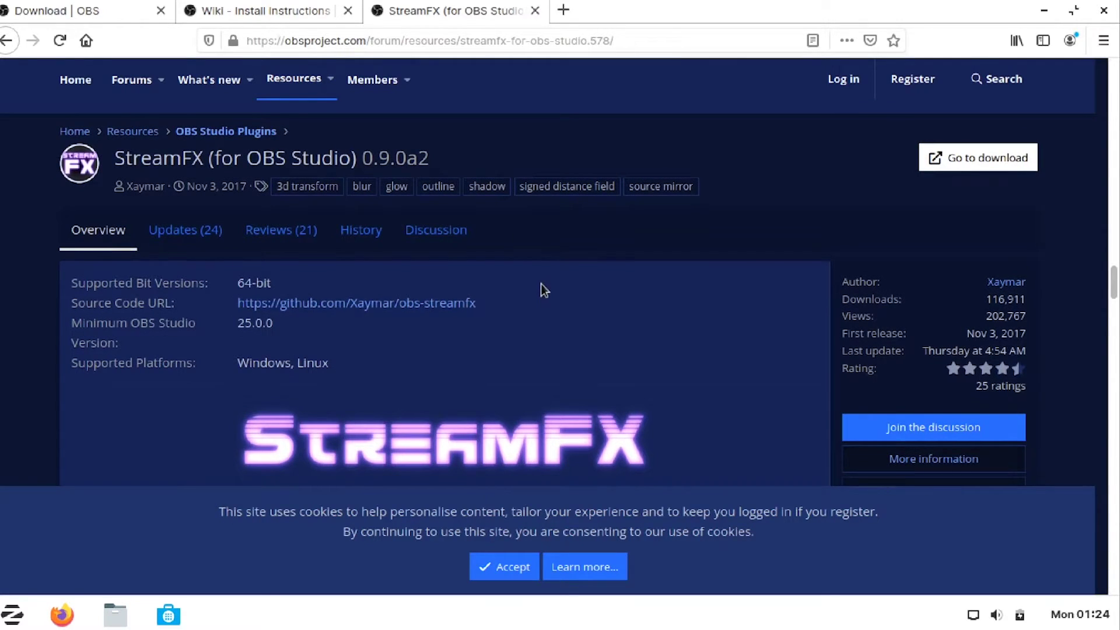
left_click(951, 160)
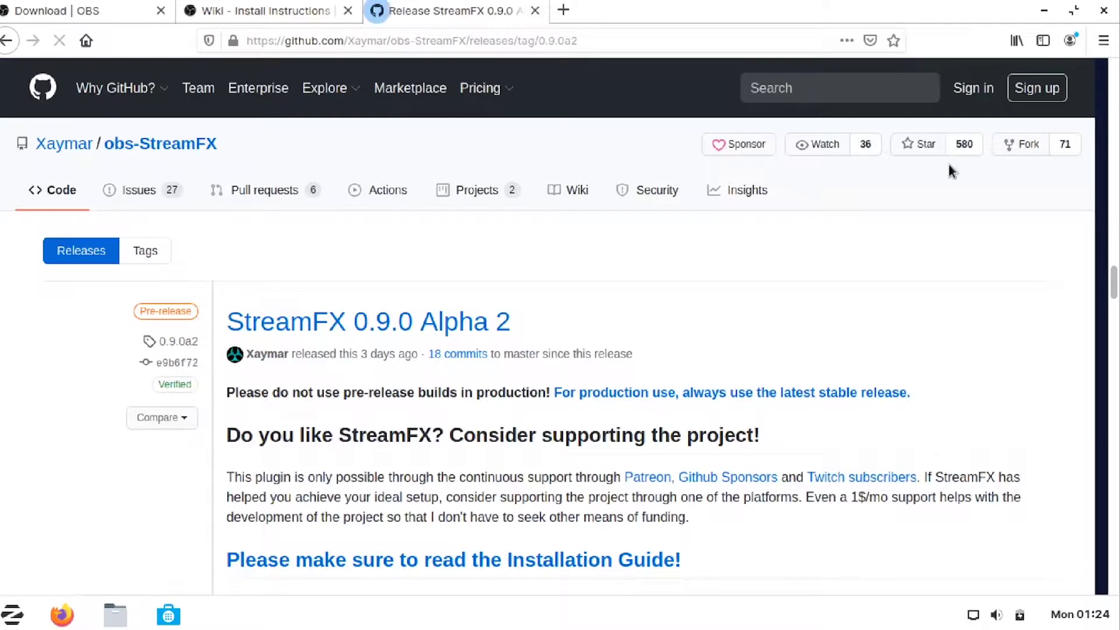
scroll(593, 421, "down", 4)
scroll(593, 420, "down", 3)
scroll(593, 421, "down", 4)
scroll(593, 421, "down", 3)
scroll(593, 421, "down", 2)
scroll(593, 421, "down", 2)
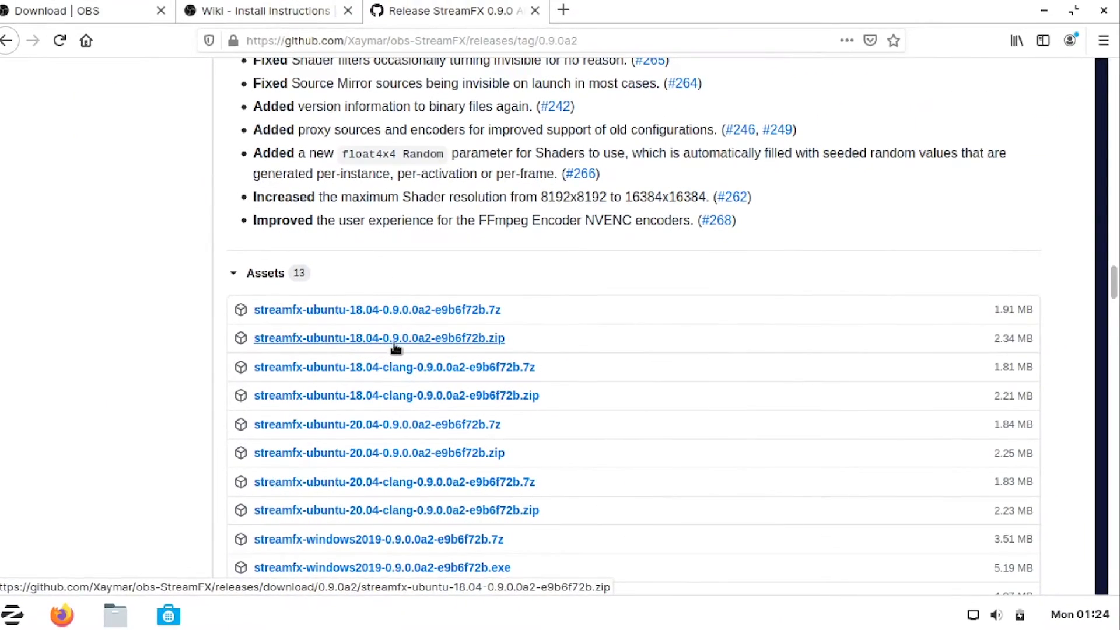
left_click(393, 342)
left_click(694, 426)
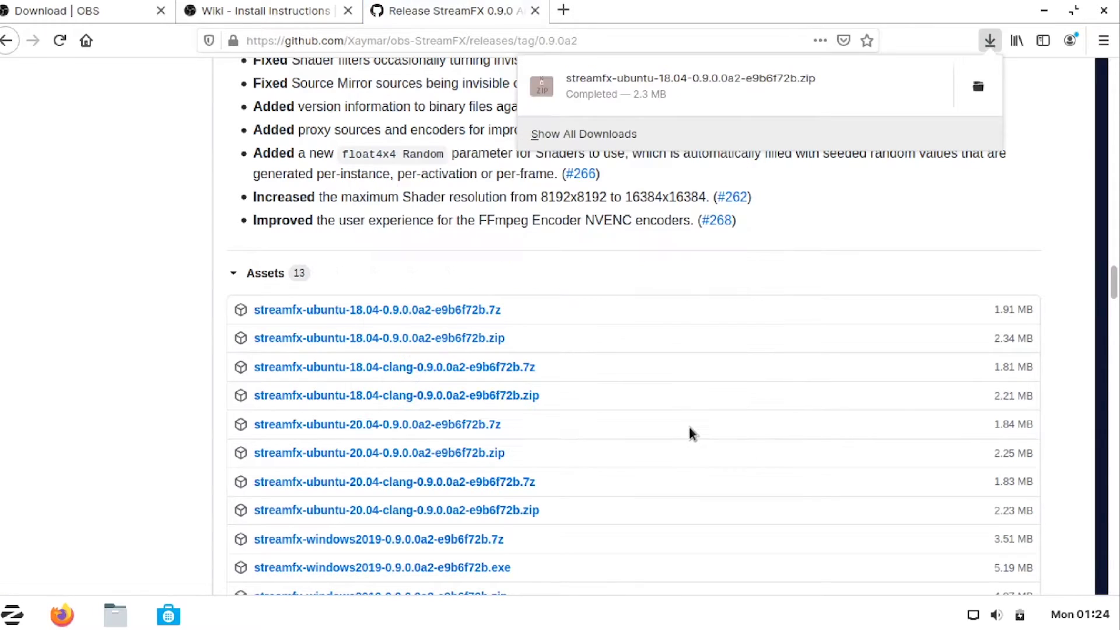
Open a desktop terminal, change into ~/.config/obs-studio, and enter xdg-open.
left_click(1043, 11)
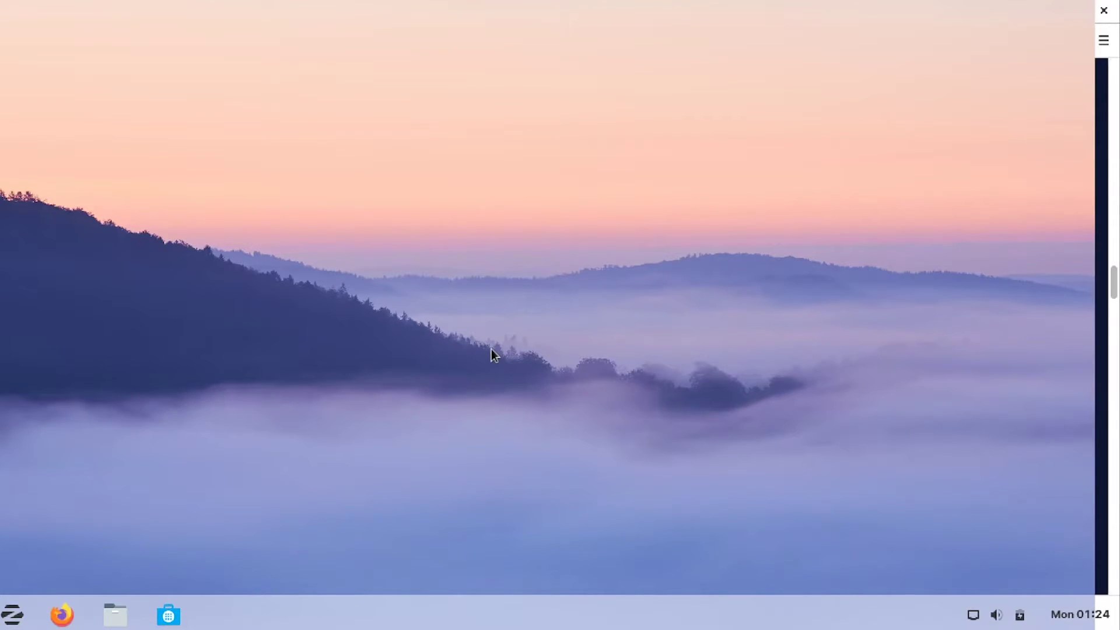
right_click(364, 278)
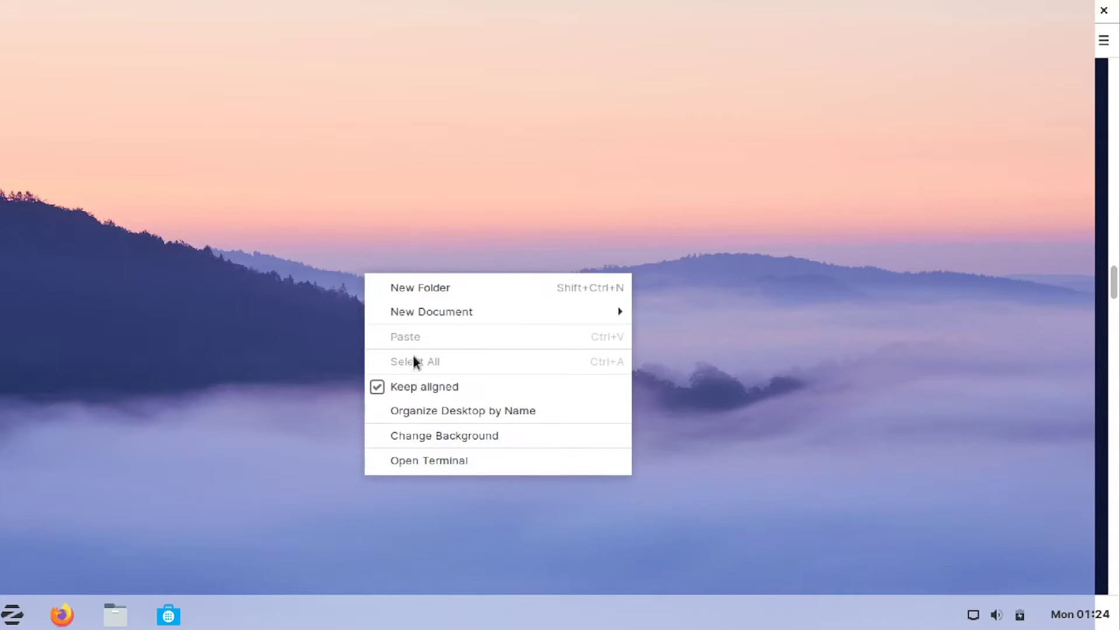
left_click(452, 436)
type("cd ~/.config/obs-studio")
key("Return")
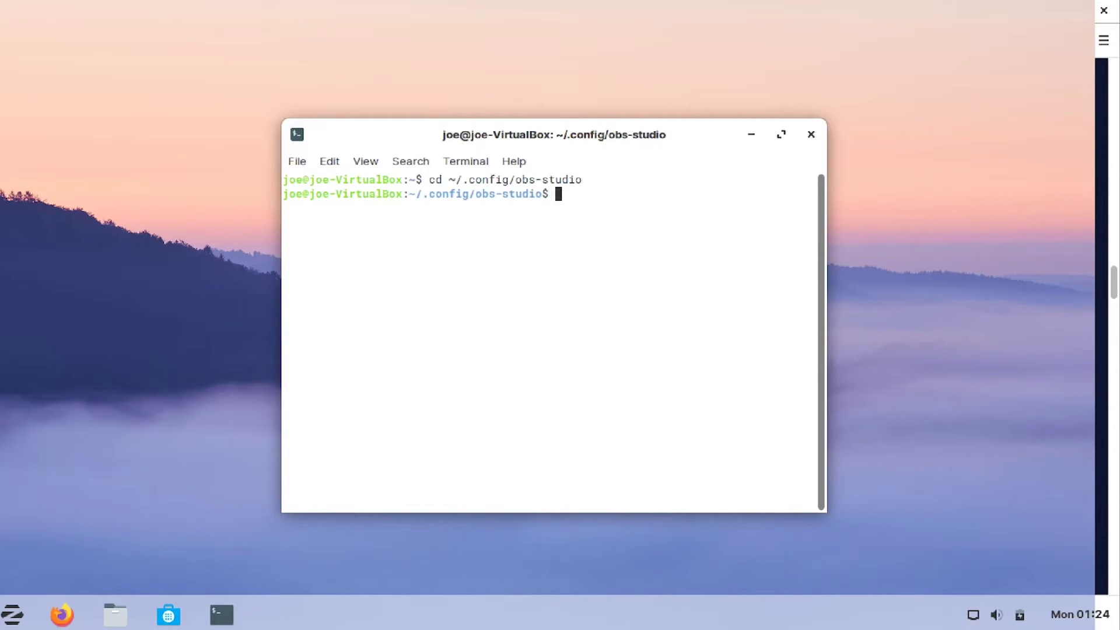
type("xdg")
key("BackSpace")
type("-open .")
Open the obs-studio folder in Files and the StreamFX zip from Downloads.
key("Return")
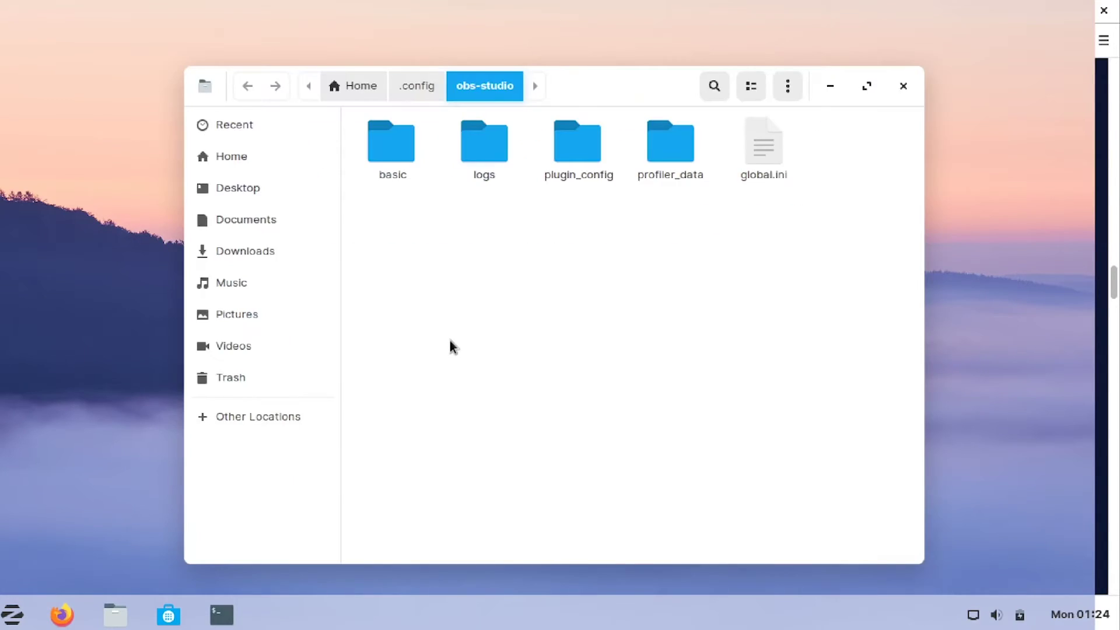
left_click_drag(582, 92, 506, 80)
left_click(11, 614)
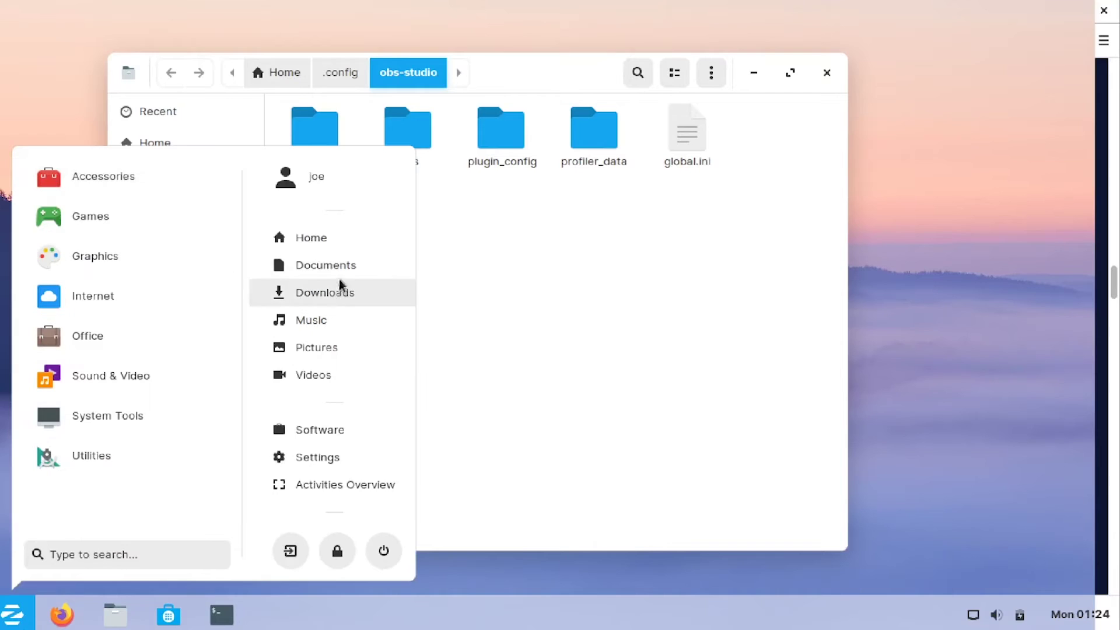
left_click(346, 292)
double_click(392, 143)
Drag the archive's plugins folder into obs-studio, then close Archive Manager.
left_click(595, 188)
left_click(861, 189)
left_click_drag(840, 114, 1014, 175)
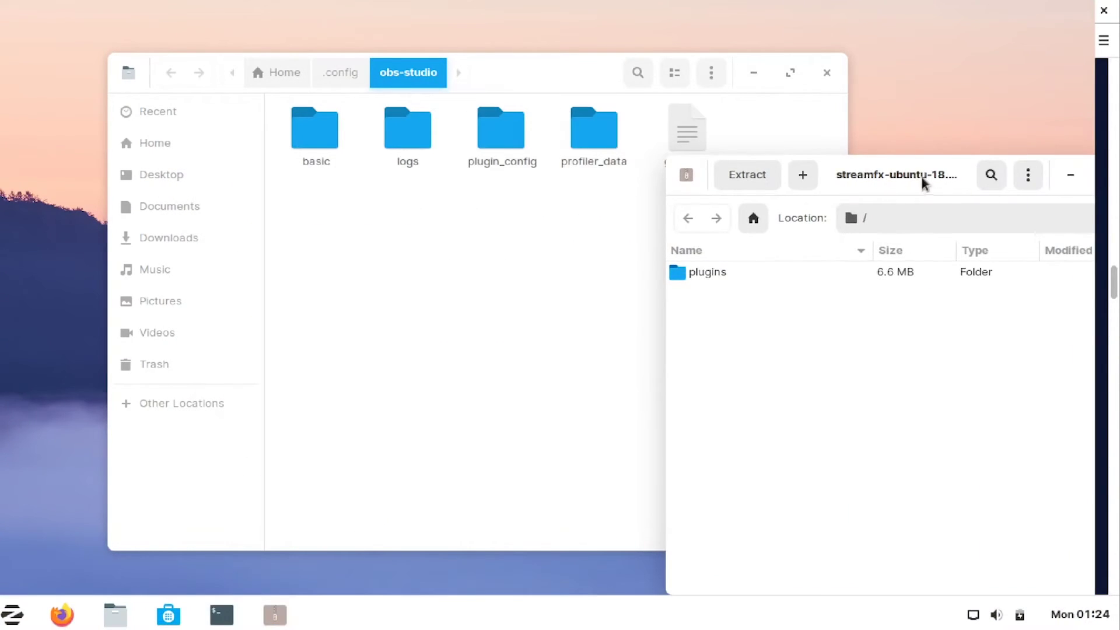
left_click_drag(707, 272, 461, 260)
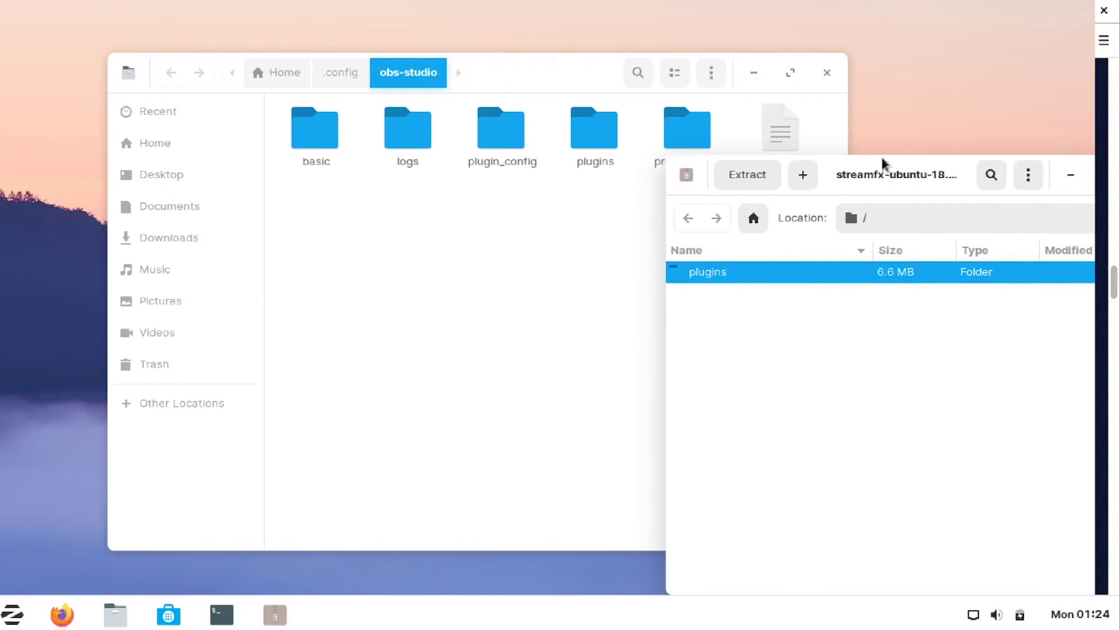
left_click_drag(927, 175, 523, 226)
left_click(739, 226)
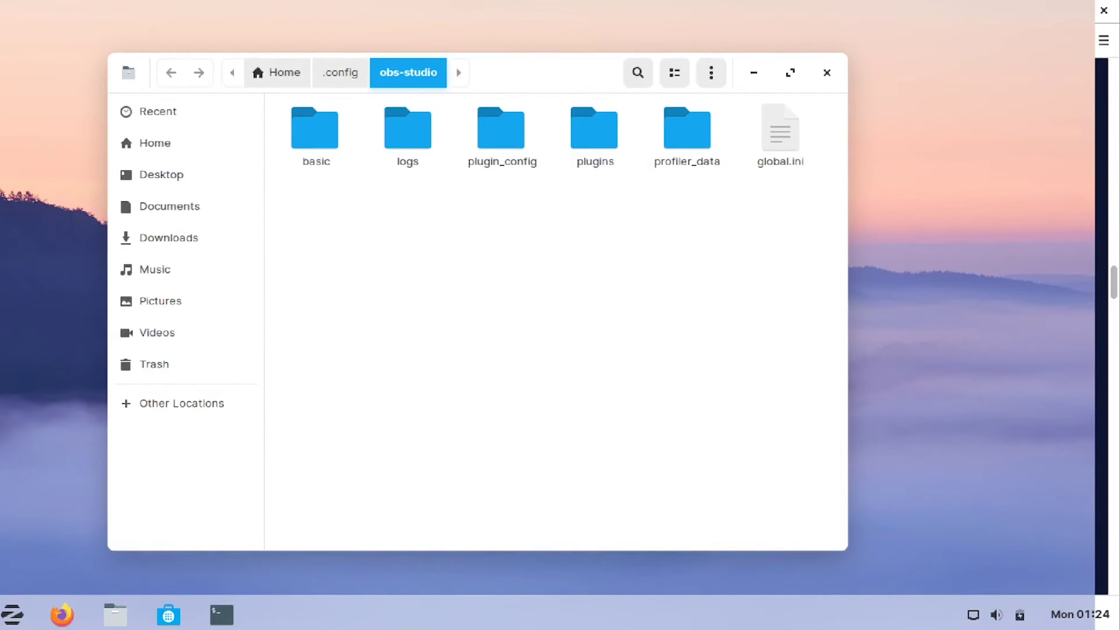
left_click(826, 72)
Relaunch OBS Studio from the 'obs' menu search, showing About StreamFX 0.9.0.
left_click(15, 614)
type("obs")
key("Return")
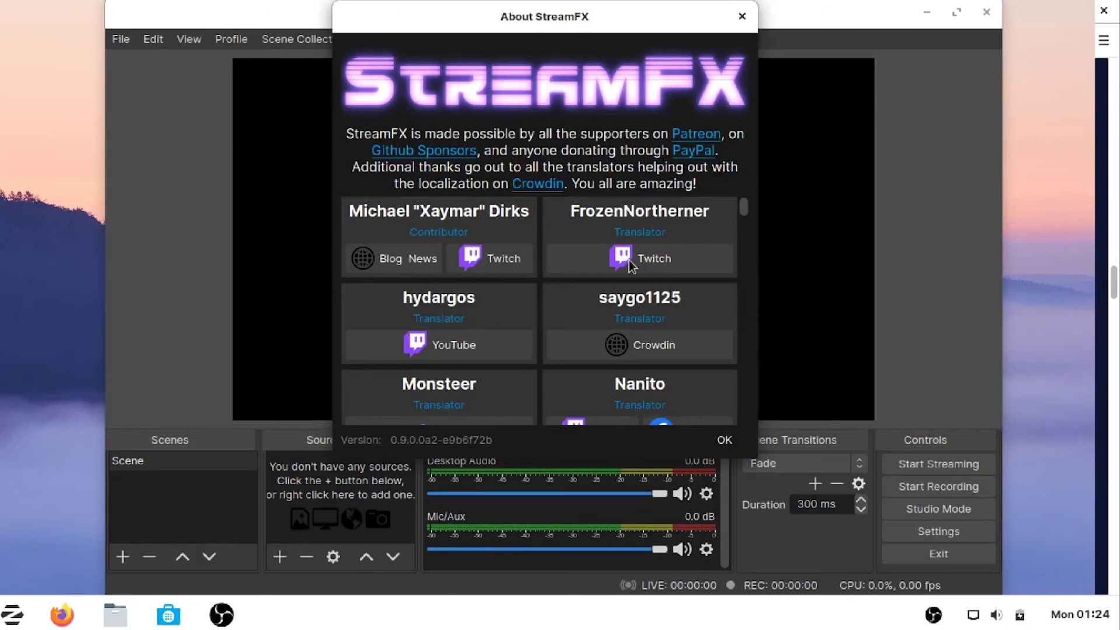